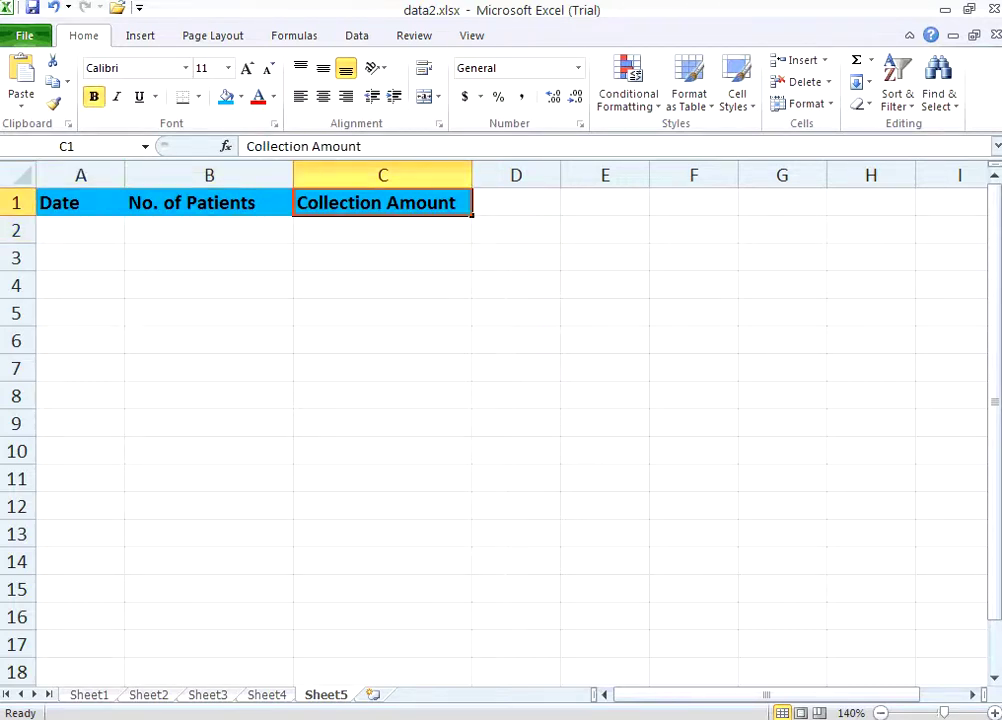
- Enter 1-July-2013 in A2 and 2-July-2013 in A3 under the Date header
{"action": "left_click", "coordinate": [80, 230]}
{"action": "type", "text": "1-July-2013"}
{"action": "key", "text": "Return"}
{"action": "type", "text": "2-July-2013"}
{"action": "key", "text": "Return"}
{"action": "left_click", "coordinate": [81, 258]}
{"action": "left_click", "coordinate": [81, 230]}
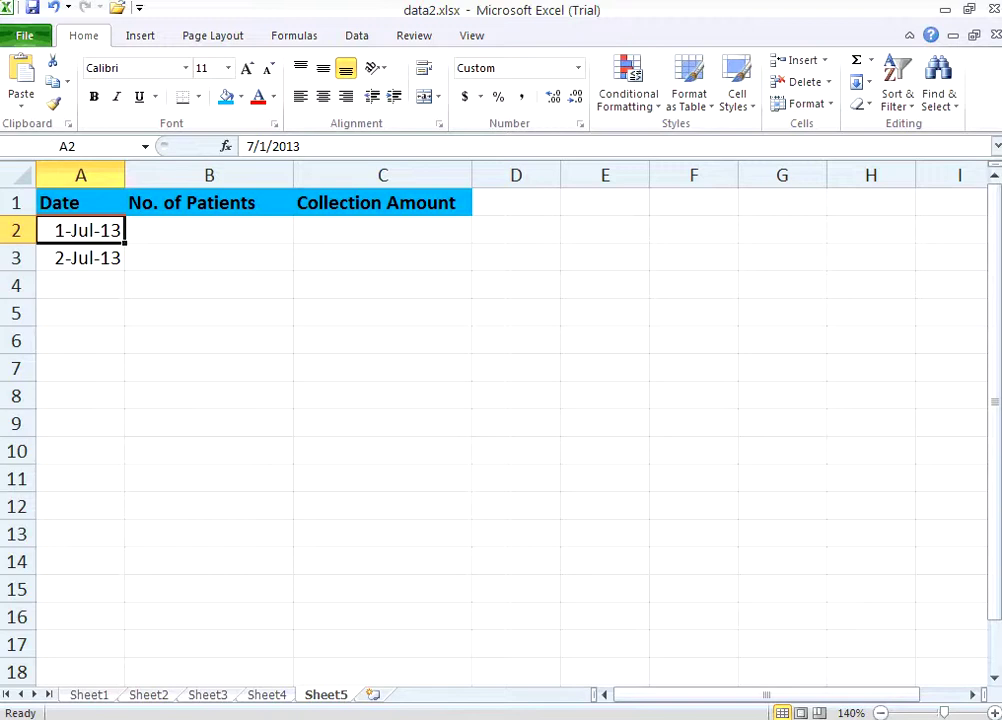
- Fill the date series from A2:A3 down column A through 15-Jul-13 in row 16
{"action": "key", "text": "shift+Down"}
{"action": "left_click_drag", "start_coordinate": [125, 270], "coordinate": [125, 271]}
{"action": "left_click_drag", "start_coordinate": [125, 270], "coordinate": [124, 615]}
{"action": "key", "text": "Down"}
{"action": "key", "text": "ctrl+Down"}
- Select the whole table A1:C16 and bring up the Borders options
{"action": "key", "text": "ctrl+Home"}
{"action": "key", "text": "ctrl+shift+End"}
{"action": "key", "text": "alt+h"}
{"action": "key", "text": "b"}
{"action": "key", "text": "Up"}
- Apply All Borders to A1:C16 and enter 12 patients in B2
{"action": "key", "text": "Return"}
{"action": "left_click", "coordinate": [209, 230]}
{"action": "type", "text": "12"}
{"action": "key", "text": "Return"}
- Enter patient counts 14, 16, 23 and 50 in B3 through B6
{"action": "type", "text": "14"}
{"action": "key", "text": "Return"}
{"action": "type", "text": "16"}
{"action": "key", "text": "Return"}
{"action": "type", "text": "23"}
{"action": "key", "text": "Return"}
{"action": "type", "text": "50"}
{"action": "key", "text": "Return"}
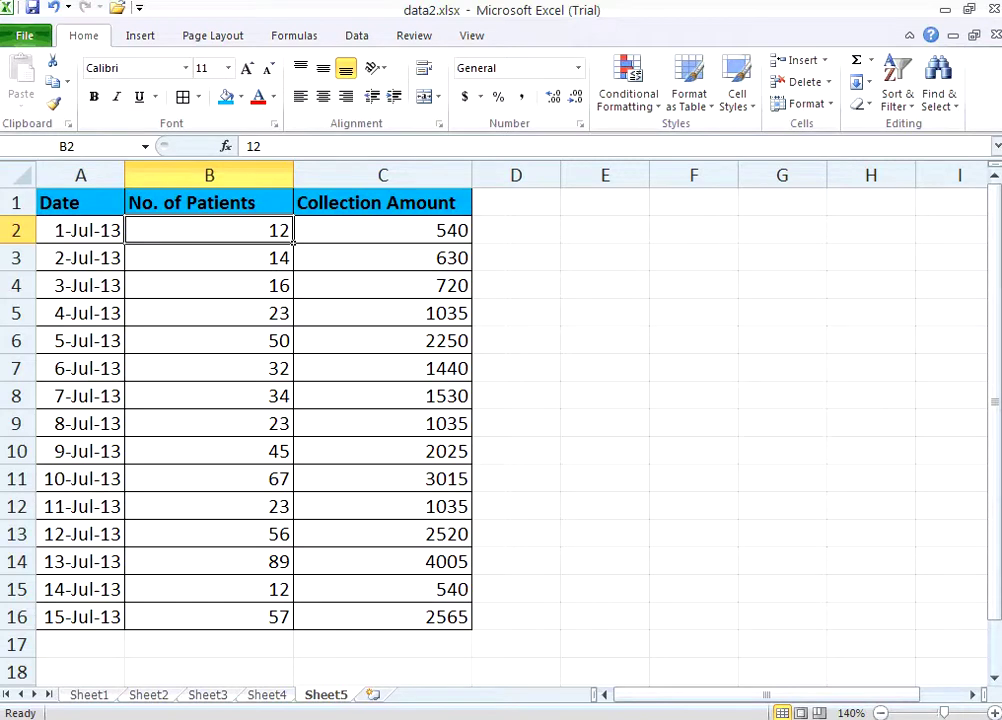
{"action": "key", "text": "ctrl+Down"}
- Narrow column B to about 14 width and column C slightly
{"action": "left_click", "coordinate": [382, 203]}
{"action": "left_click_drag", "start_coordinate": [293, 176], "coordinate": [266, 176]}
{"action": "left_click_drag", "start_coordinate": [445, 176], "coordinate": [425, 176]}
- Select the Date and No. of Patients data, A1:B16, for charting
{"action": "left_click", "coordinate": [124, 238]}
{"action": "left_click", "coordinate": [122, 617]}
{"action": "left_click_drag", "start_coordinate": [230, 236], "coordinate": [266, 242]}
{"action": "left_click", "coordinate": [122, 212]}
{"action": "left_click", "coordinate": [264, 213]}
{"action": "left_click", "coordinate": [124, 213]}
{"action": "left_click", "coordinate": [264, 213]}
{"action": "left_click", "coordinate": [125, 213]}
{"action": "left_click_drag", "start_coordinate": [124, 213], "coordinate": [266, 628]}
- Show the Column chart type gallery from the Insert tab's Charts group
{"action": "left_click", "coordinate": [140, 35]}
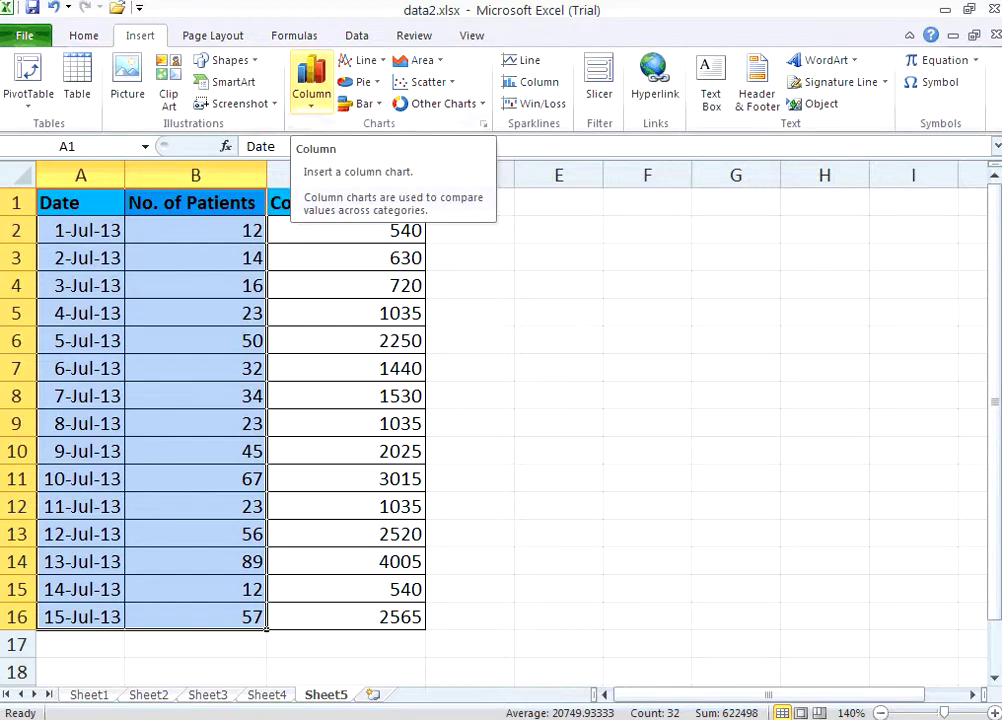
{"action": "left_click", "coordinate": [311, 85]}
- Insert a clustered column chart of patients by date and apply blue chart Style 10
{"action": "left_click", "coordinate": [318, 160]}
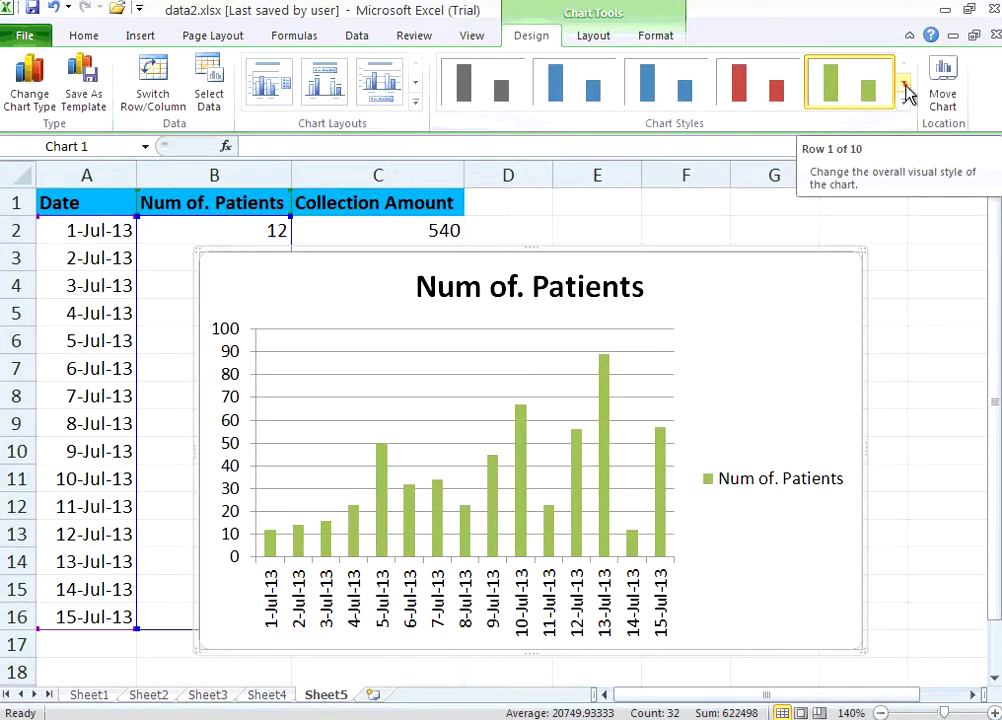
{"action": "left_click", "coordinate": [905, 86]}
{"action": "left_click", "coordinate": [835, 93]}
{"action": "mouse_move", "coordinate": [606, 470]}
- Change the patients chart type to 3-D Clustered Column through Change Chart Type
{"action": "right_click", "coordinate": [713, 405]}
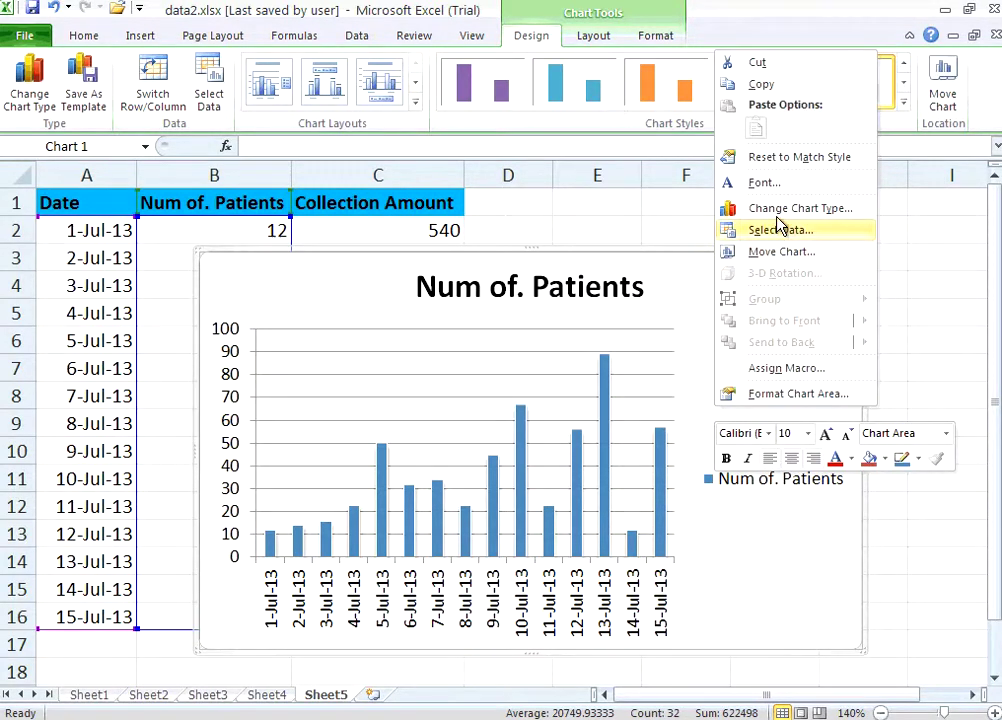
{"action": "left_click", "coordinate": [779, 210]}
{"action": "left_click", "coordinate": [557, 258]}
{"action": "left_click", "coordinate": [650, 531]}
- Drag the patients chart's right edge slightly further right to widen it
{"action": "left_click_drag", "start_coordinate": [860, 450], "coordinate": [892, 450]}
{"action": "mouse_move", "coordinate": [600, 432]}
{"action": "right_click", "coordinate": [756, 360]}
{"action": "left_click", "coordinate": [823, 518]}
{"action": "left_click", "coordinate": [299, 272]}
{"action": "left_click", "coordinate": [387, 438]}
{"action": "left_click", "coordinate": [662, 532]}
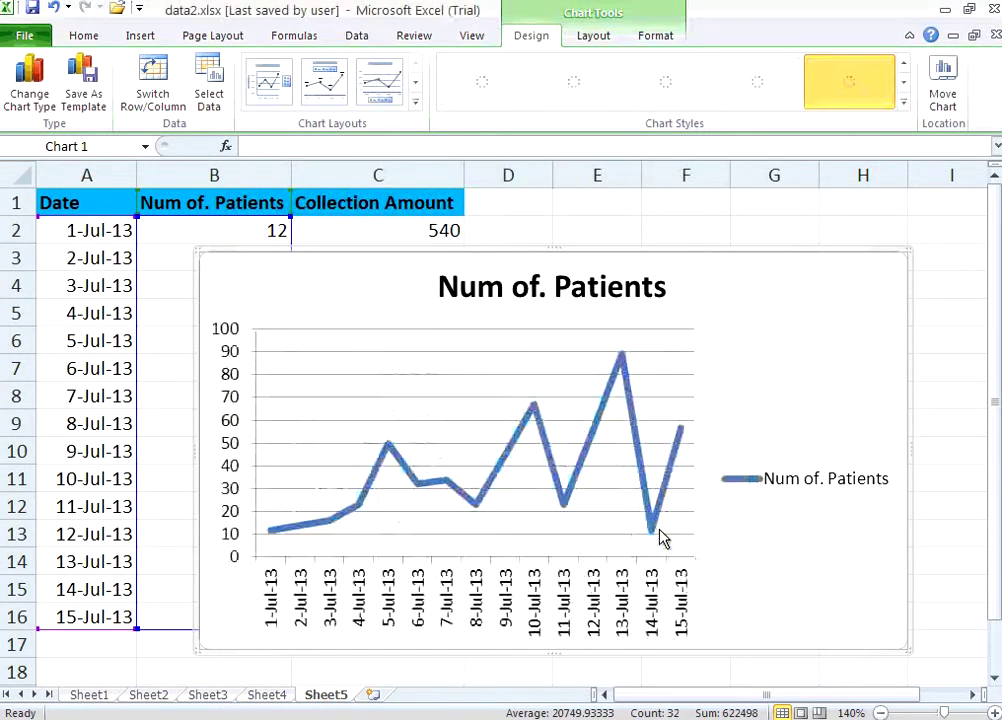
- Resize the chart so the data columns show, and delete its legend
{"action": "mouse_move", "coordinate": [548, 458]}
{"action": "left_click_drag", "start_coordinate": [528, 432], "coordinate": [539, 425]}
{"action": "left_click_drag", "start_coordinate": [909, 453], "coordinate": [963, 452]}
{"action": "left_click", "coordinate": [898, 475]}
{"action": "key", "text": "Delete"}
{"action": "left_click", "coordinate": [745, 287]}
- Give the chart title a solid dark orange border at 18% transparency
{"action": "double_click", "coordinate": [866, 287]}
{"action": "left_click", "coordinate": [312, 170]}
{"action": "left_click", "coordinate": [406, 188]}
{"action": "left_click_drag", "start_coordinate": [516, 280], "coordinate": [522, 280]}
{"action": "left_click", "coordinate": [489, 250]}
{"action": "left_click", "coordinate": [619, 360]}
{"action": "left_click", "coordinate": [322, 195]}
- Set the chart title's shadow colour to light grey and close Format Chart Title
{"action": "left_click", "coordinate": [326, 222]}
{"action": "left_click", "coordinate": [484, 200]}
{"action": "left_click", "coordinate": [461, 265]}
{"action": "left_click", "coordinate": [696, 608]}
- Narrow the chart from its left edge and shrink column C so column D sits closer to the data
{"action": "left_click_drag", "start_coordinate": [539, 454], "coordinate": [612, 443]}
{"action": "left_click_drag", "start_coordinate": [465, 175], "coordinate": [413, 175]}
- Enter 10 in D4 and 11 in D5, then drag-fill the series down to 18 in D12
{"action": "left_click", "coordinate": [464, 290]}
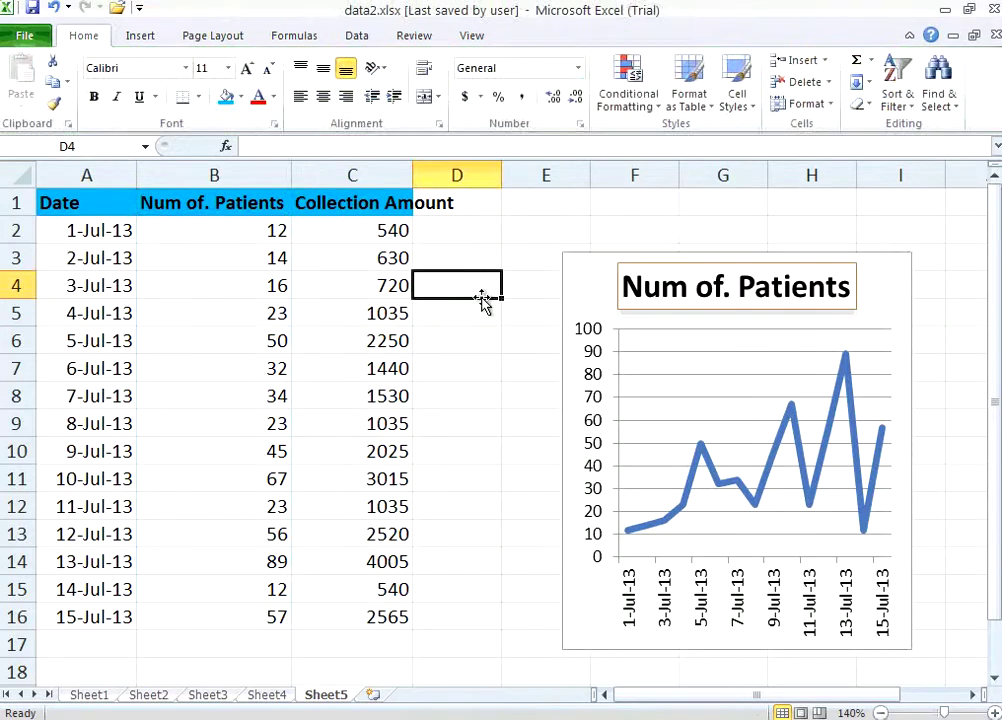
{"action": "type", "text": "10"}
{"action": "key", "text": "Return"}
{"action": "type", "text": "12"}
{"action": "key", "text": "Return"}
{"action": "type", "text": "1"}
{"action": "left_click", "coordinate": [482, 301]}
{"action": "type", "text": "11"}
{"action": "key", "text": "Return"}
{"action": "type", "text": "2"}
{"action": "left_click_drag", "start_coordinate": [484, 303], "coordinate": [484, 305]}
{"action": "left_click_drag", "start_coordinate": [503, 353], "coordinate": [505, 518]}
{"action": "left_click", "coordinate": [472, 286]}
{"action": "left_click", "coordinate": [466, 313]}
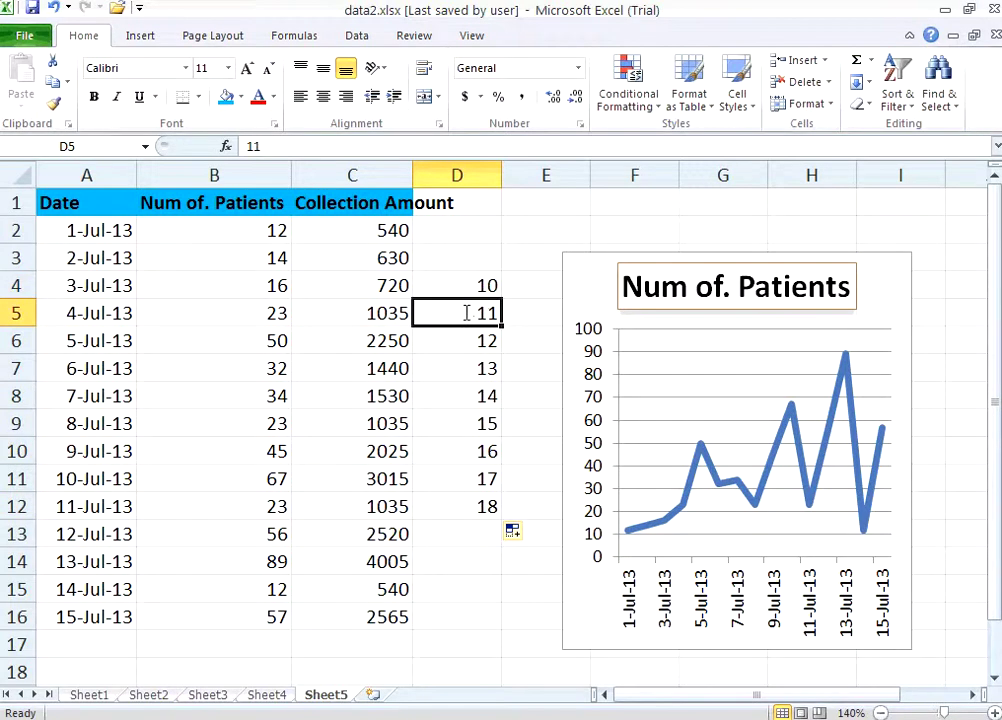